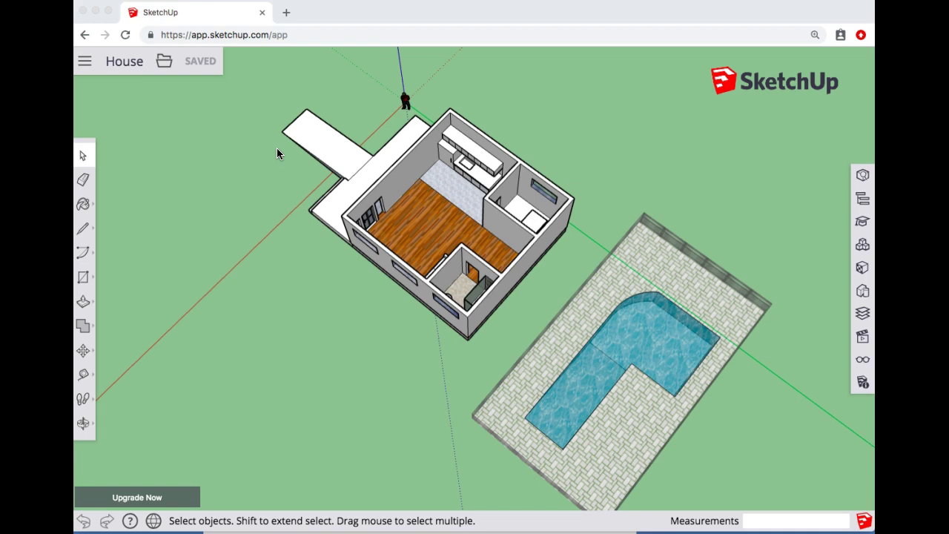
# Orbit and zoom in to look down on the furnished house and the L-shaped pool.
pyautogui.press('o')
pyautogui.middleClick(417, 256)
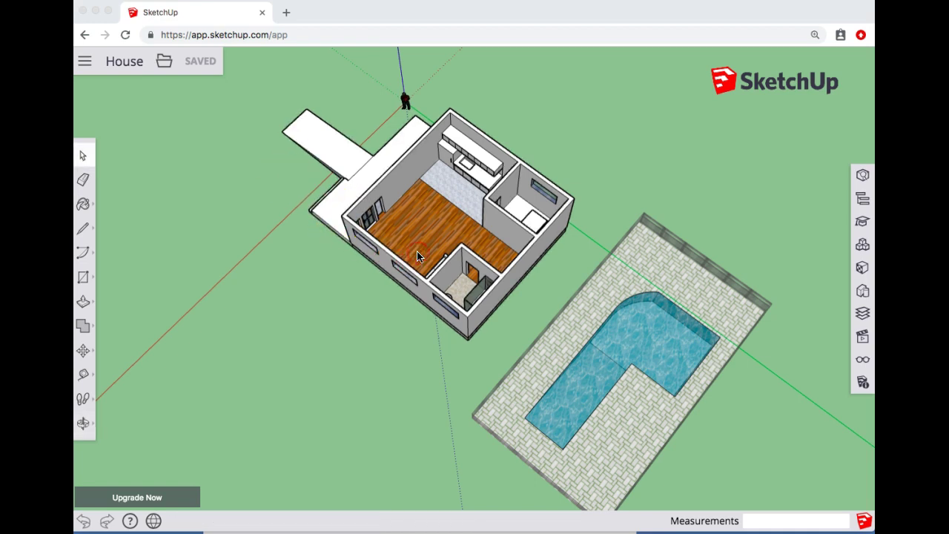
pyautogui.middleClick(457, 218)
pyautogui.moveTo(291, 223); pyautogui.dragTo(534, 223, button='middle')
pyautogui.scroll(3, 534, 223)
pyautogui.scroll(1, 531, 224)
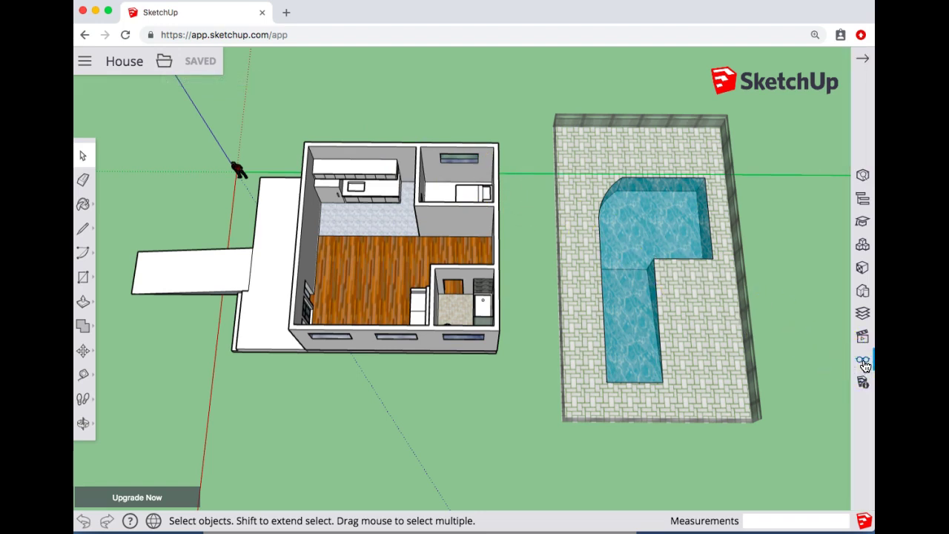
# Uncheck Axes and Guides in the Display panel, then close the panel.
pyautogui.click(863, 364)
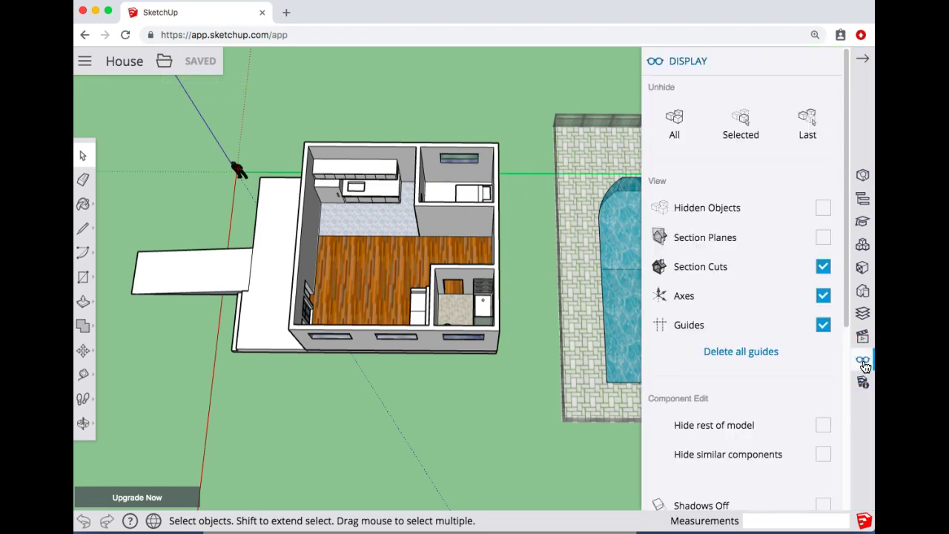
pyautogui.click(823, 295)
pyautogui.click(827, 327)
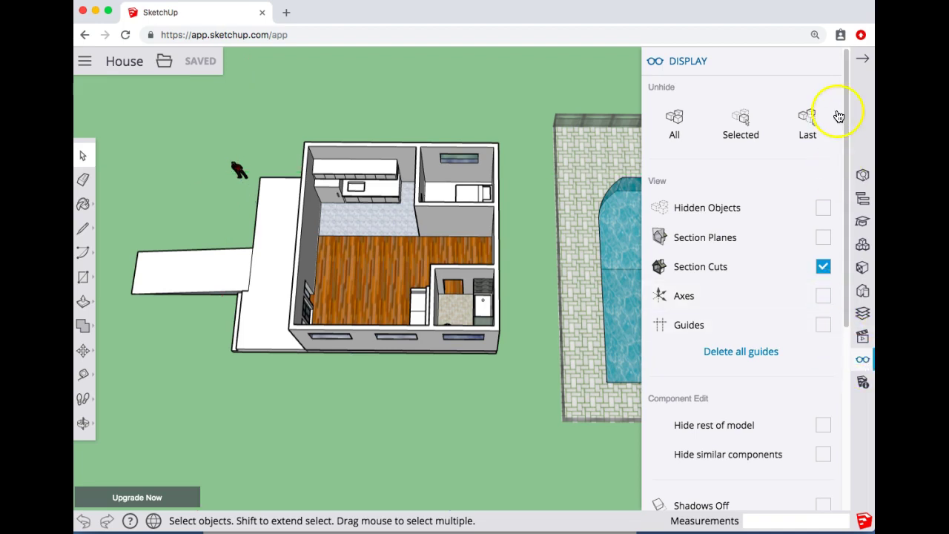
pyautogui.click(828, 63)
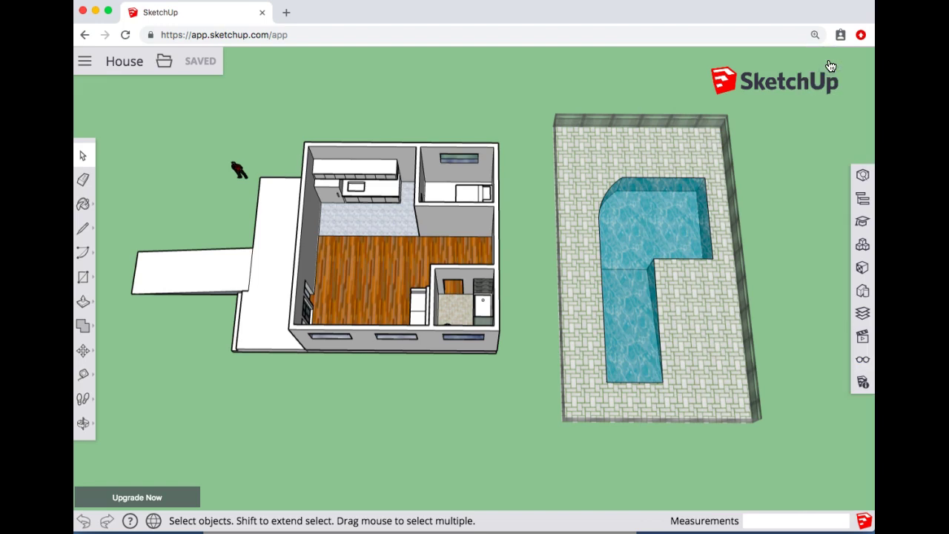
# Export the top-down view as a 1268 × 765 px PNG named House.png.
pyautogui.click(164, 61)
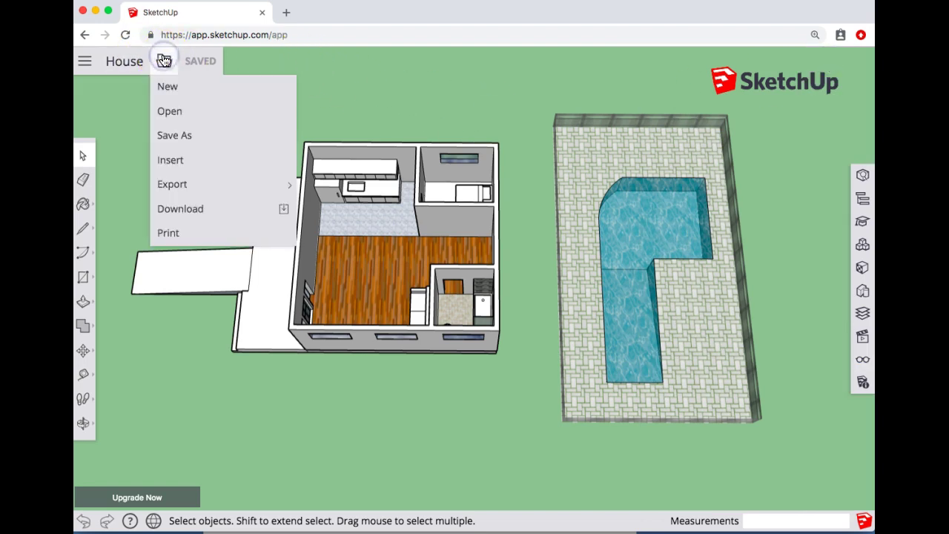
pyautogui.moveTo(219, 184)
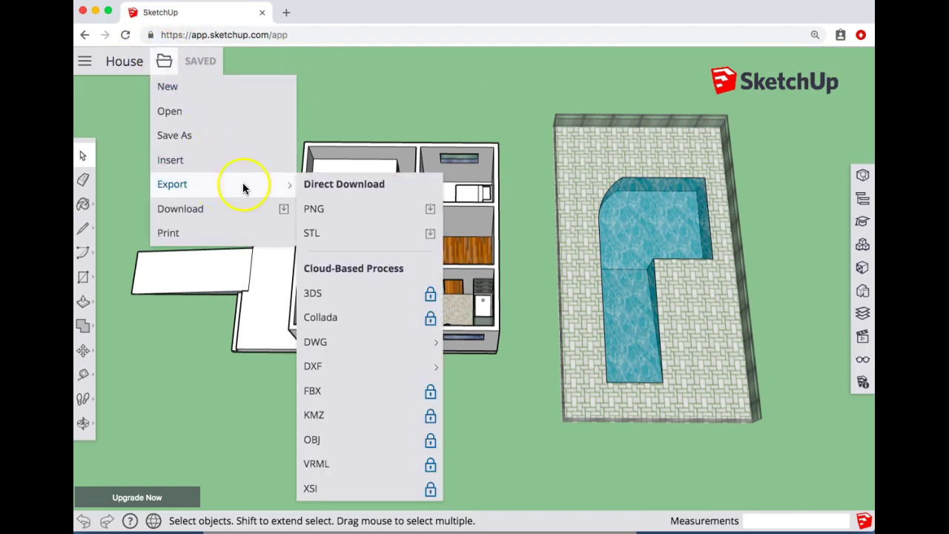
pyautogui.click(340, 216)
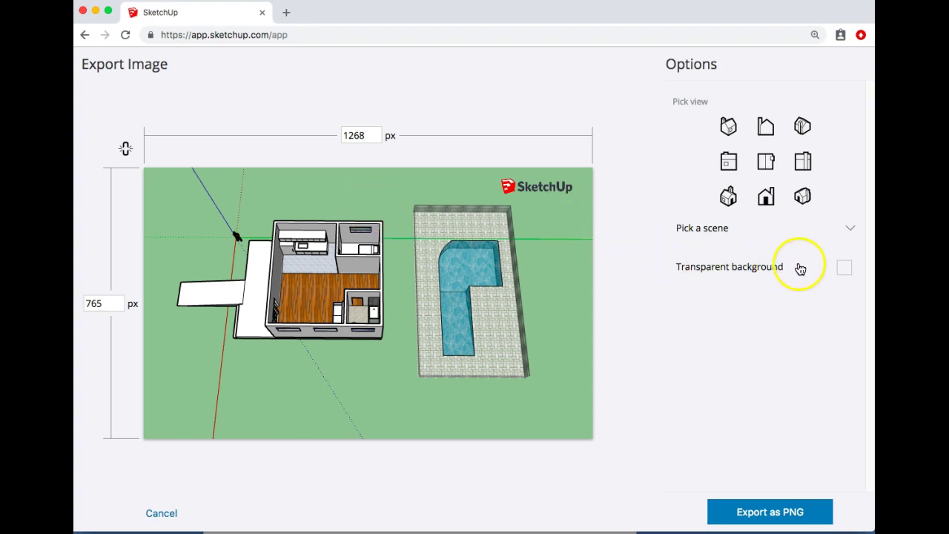
pyautogui.click(851, 233)
pyautogui.click(852, 234)
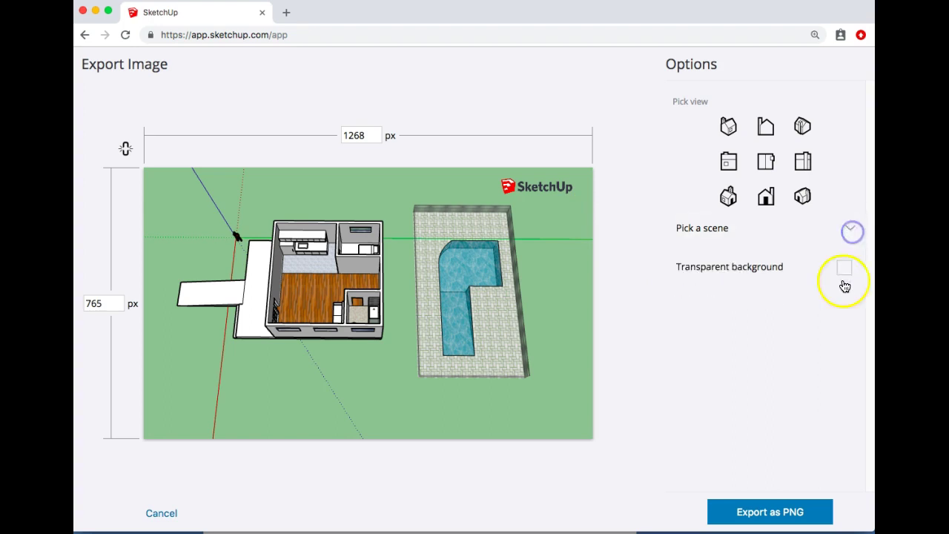
pyautogui.click(747, 513)
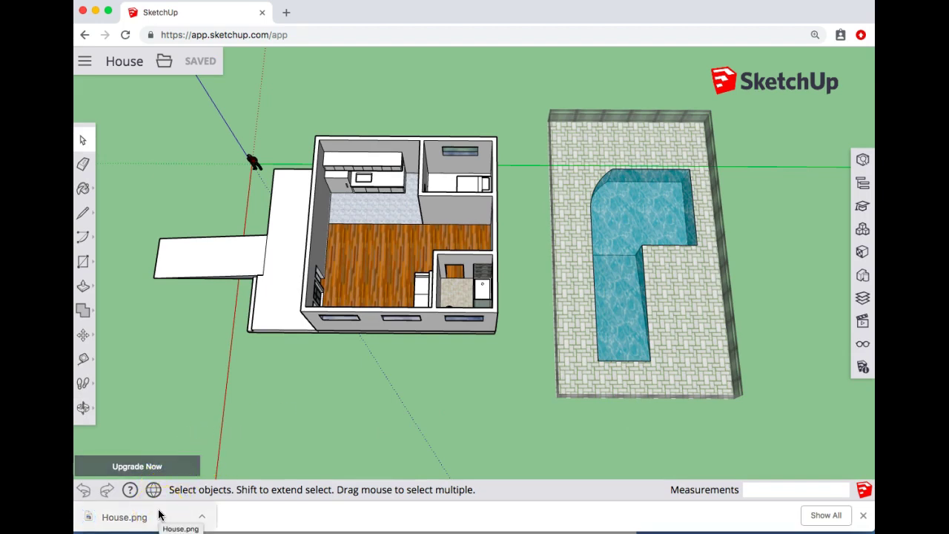
# Orbit and zoom to a close, steep oblique view with the pool on the right.
pyautogui.moveTo(425, 426); pyautogui.dragTo(730, 254, button='middle')
pyautogui.moveTo(435, 296); pyautogui.dragTo(602, 268, button='middle')
pyautogui.scroll(5, 412, 310)
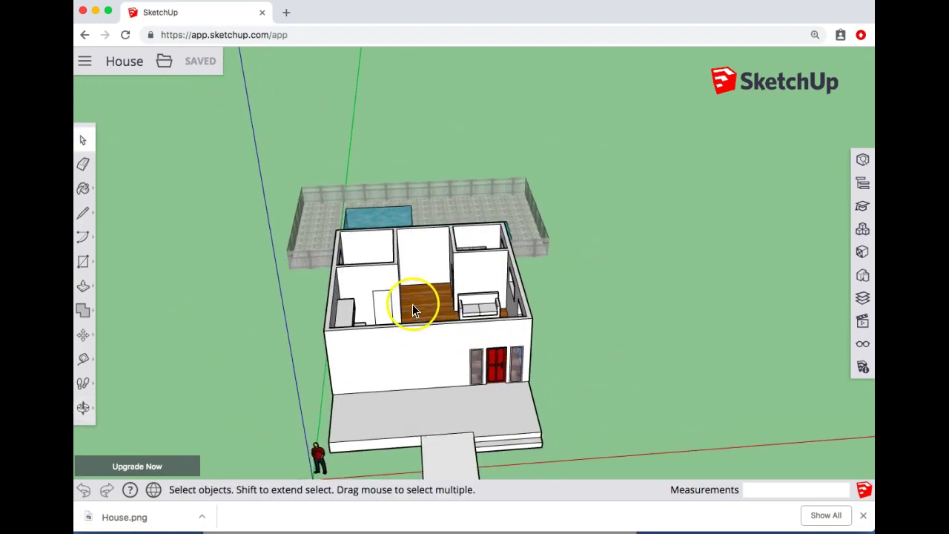
pyautogui.moveTo(413, 306); pyautogui.dragTo(391, 399, button='middle')
pyautogui.moveTo(530, 360); pyautogui.dragTo(291, 300, button='middle')
pyautogui.scroll(5, 297, 270)
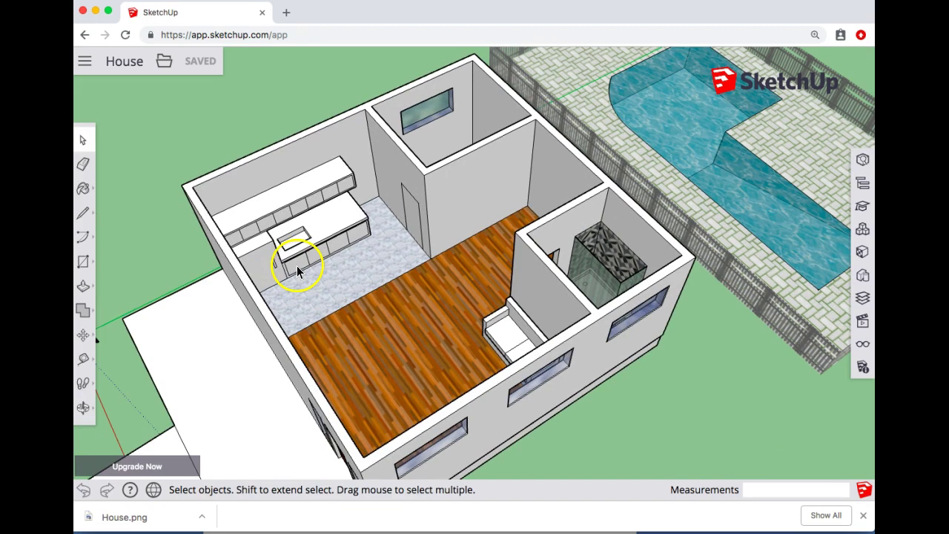
# Export this close-up view as a 1268 × 715 px PNG, House (1).png.
pyautogui.click(164, 61)
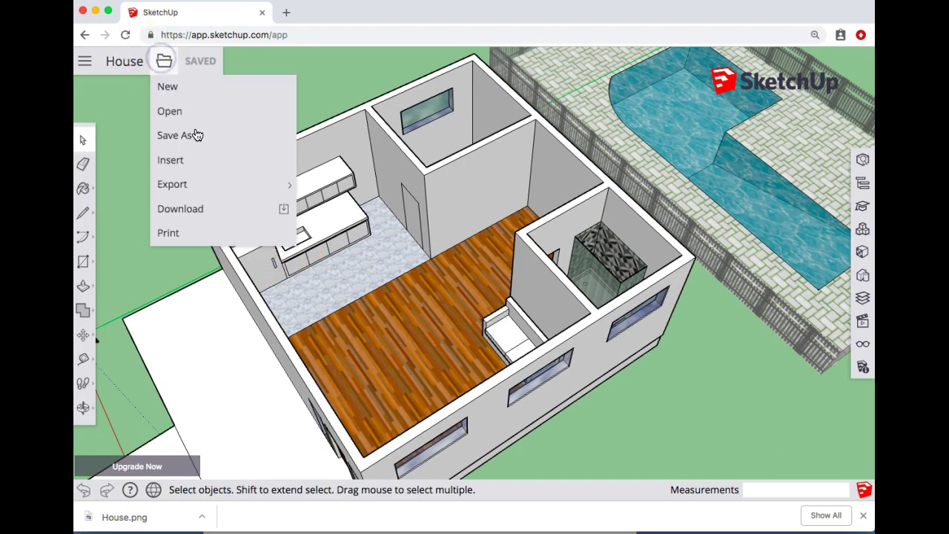
pyautogui.moveTo(231, 177)
pyautogui.moveTo(190, 186)
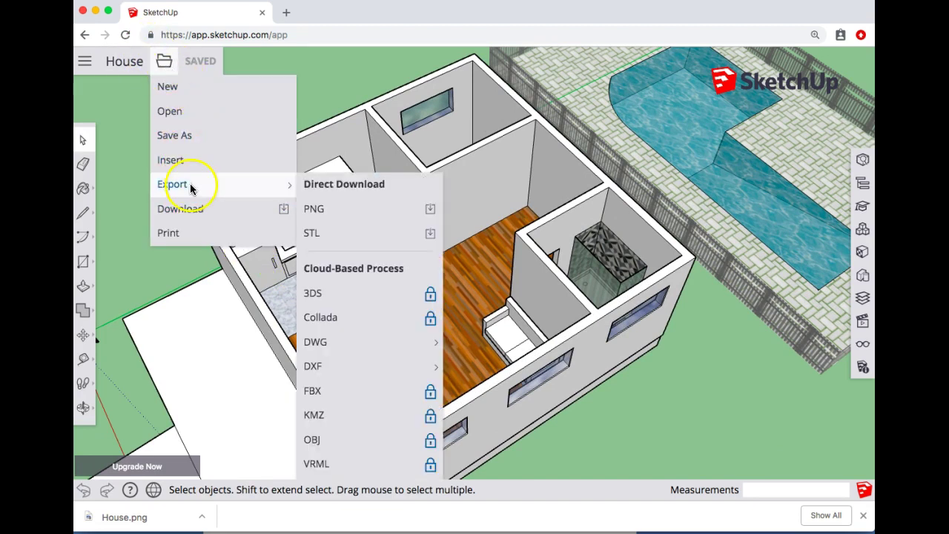
pyautogui.click(366, 215)
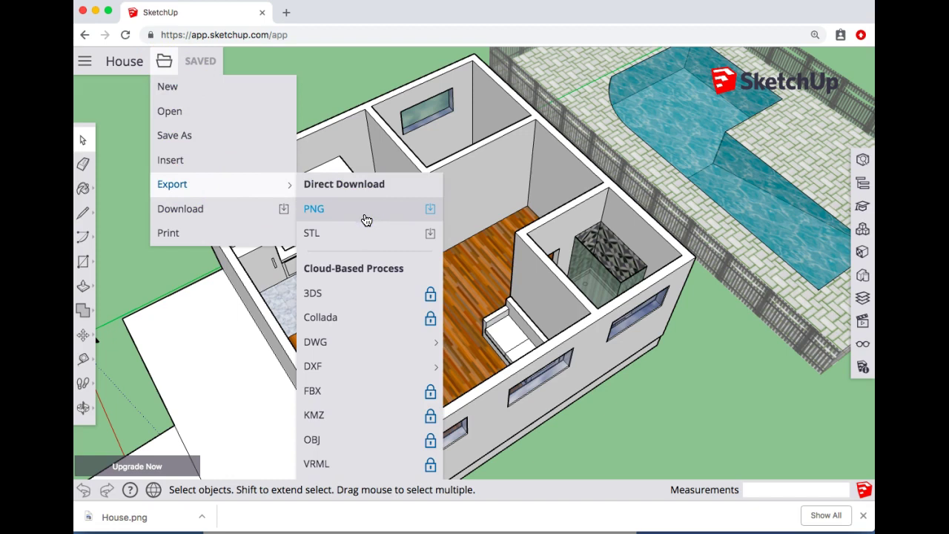
pyautogui.click(326, 209)
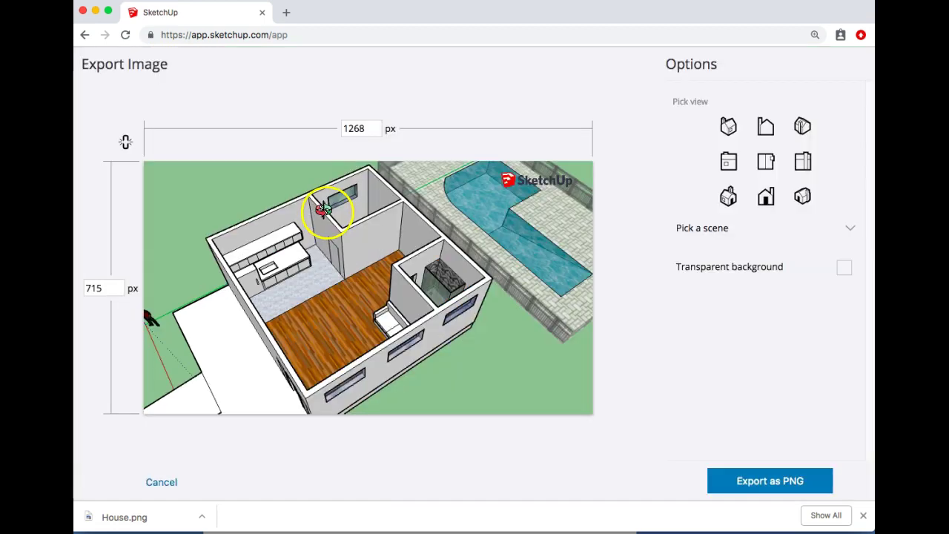
pyautogui.click(790, 485)
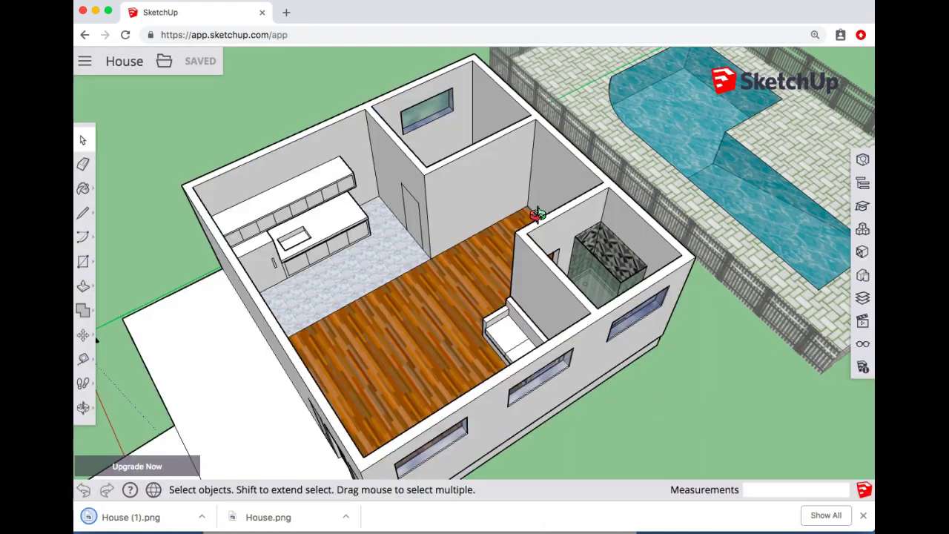
# Orbit and zoom to a low front view of the house and its red door.
pyautogui.click(574, 256)
pyautogui.moveTo(574, 255); pyautogui.dragTo(657, 222, button='middle')
pyautogui.scroll(-5, 595, 372)
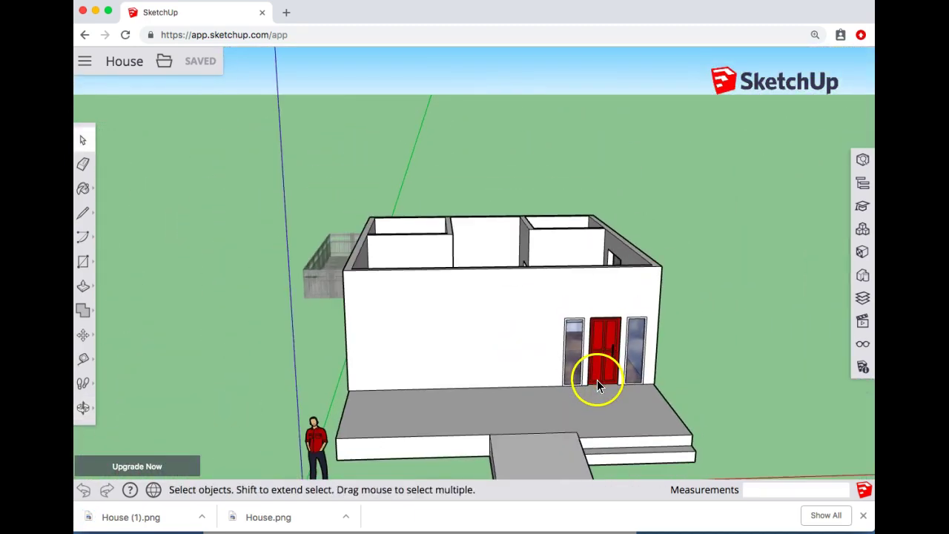
pyautogui.moveTo(586, 394); pyautogui.dragTo(516, 303, button='middle')
pyautogui.scroll(3, 512, 307)
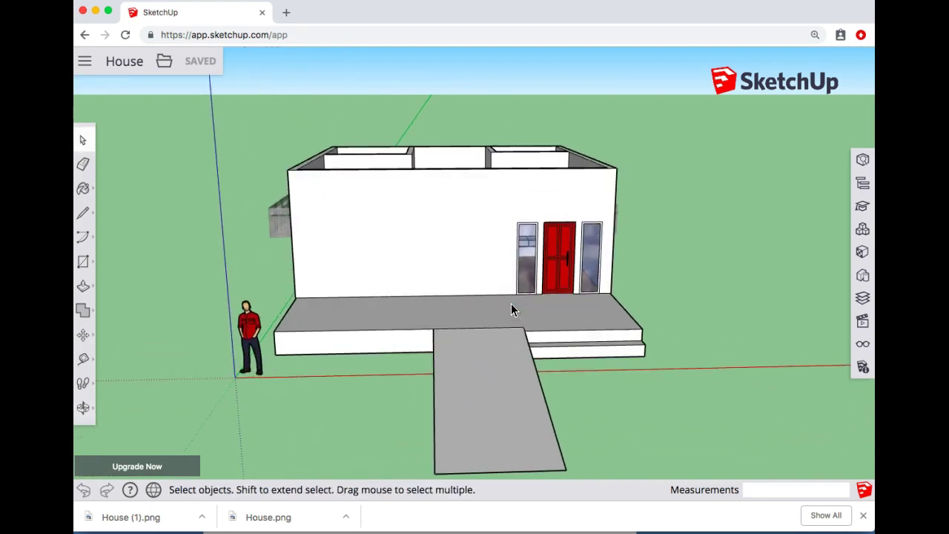
# Export the front view as House (2).png.
pyautogui.click(164, 61)
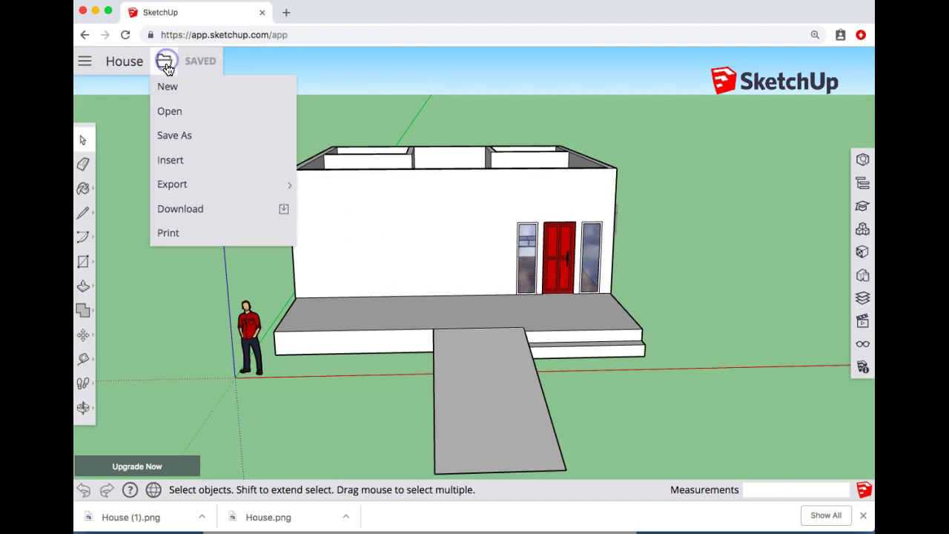
pyautogui.moveTo(191, 184)
pyautogui.click(339, 205)
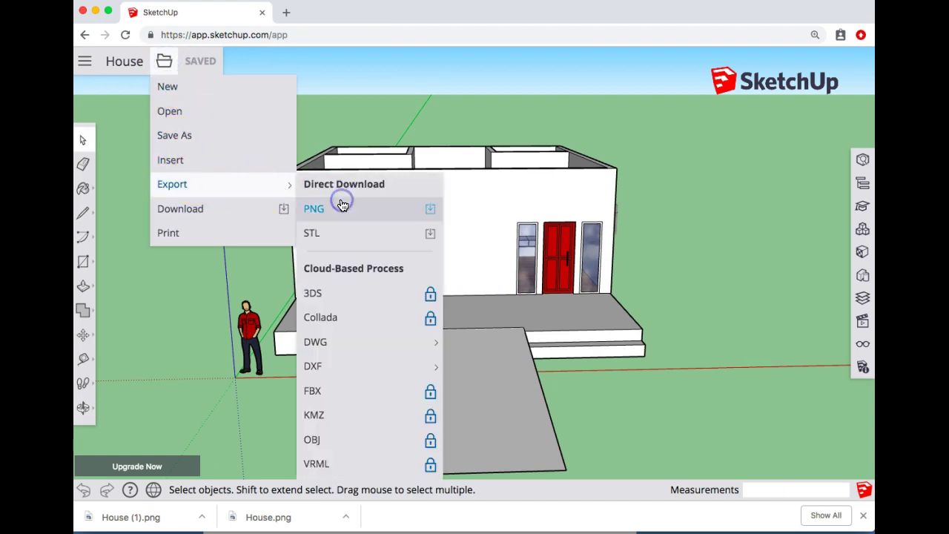
pyautogui.click(753, 489)
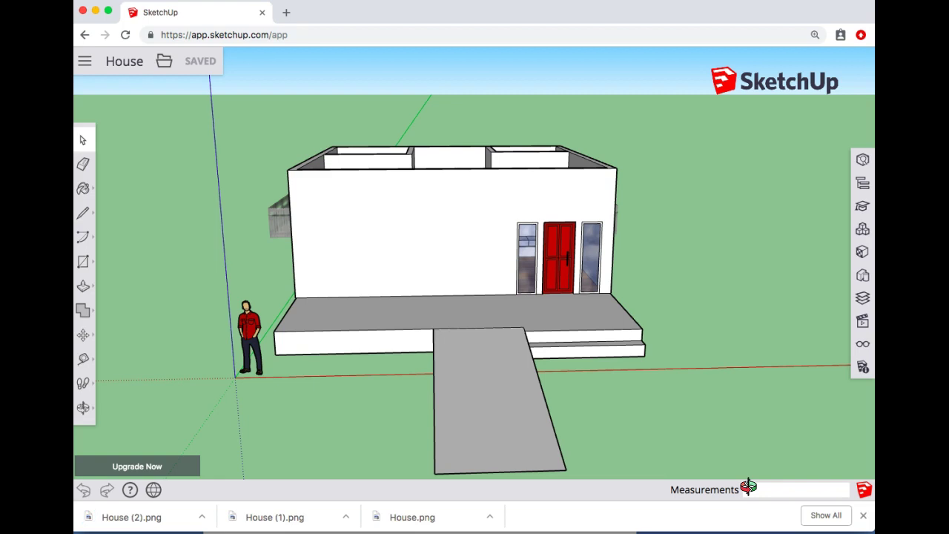
pyautogui.click(642, 239)
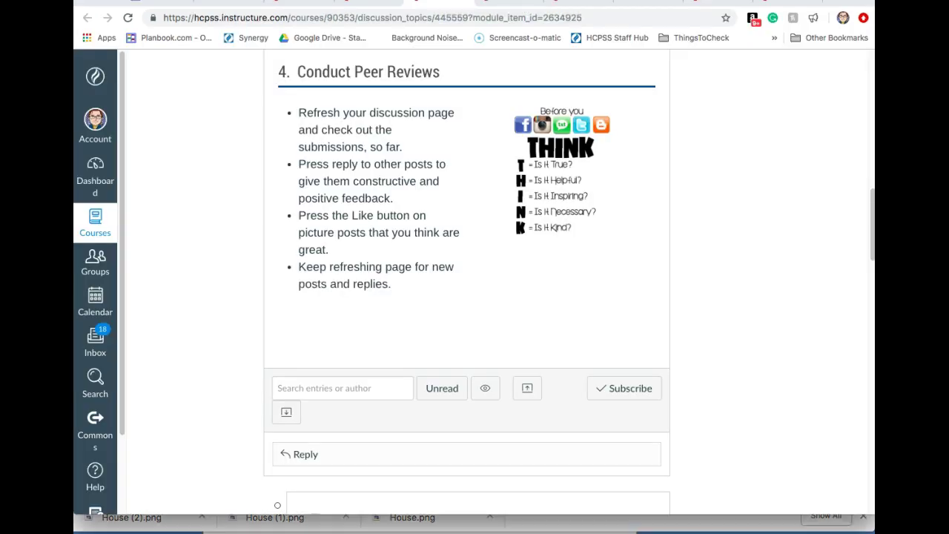
# Open your personal Files page from the Account tray.
pyautogui.click(99, 126)
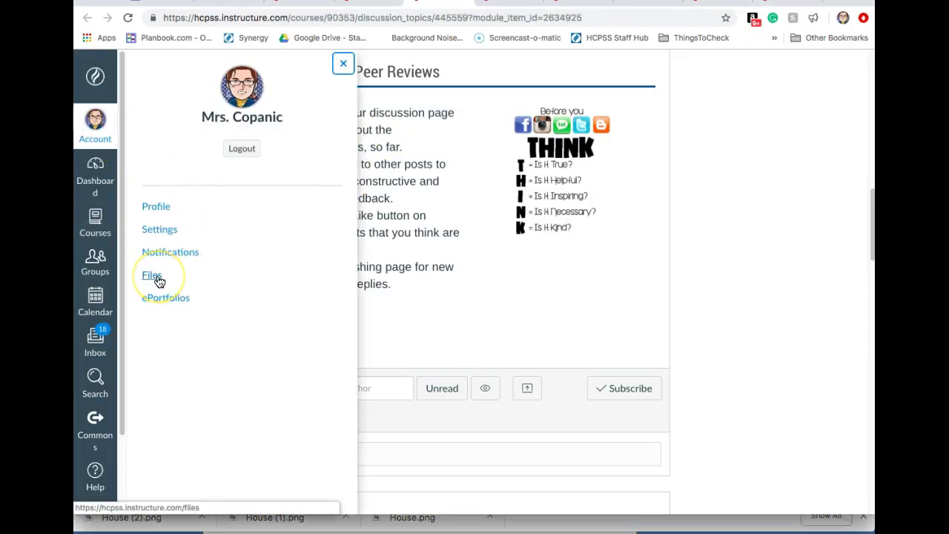
pyautogui.click(152, 275)
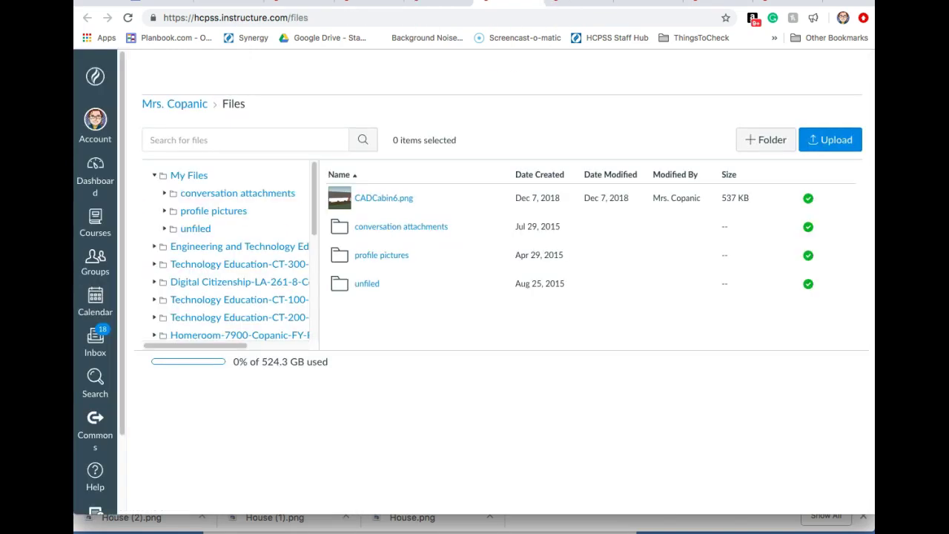
# Upload House.png from Downloads to My Files.
pyautogui.click(830, 146)
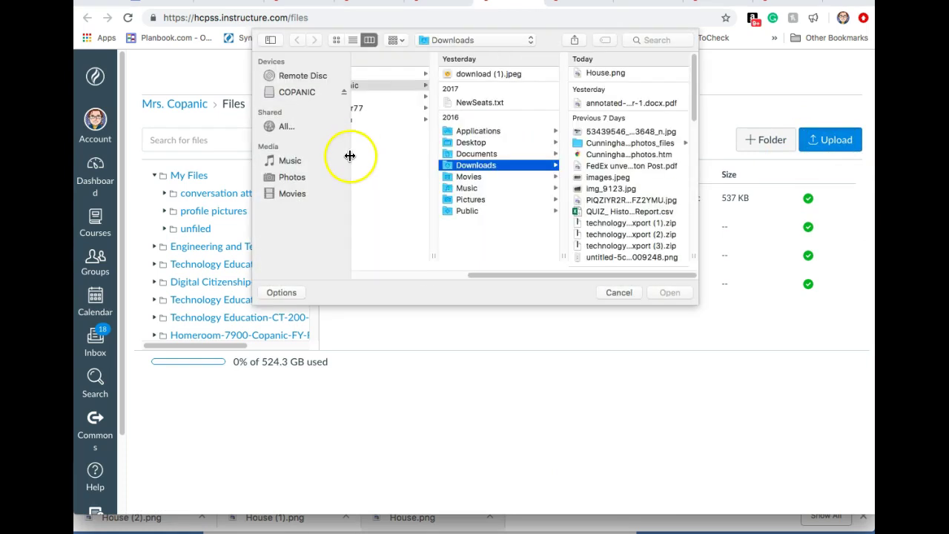
pyautogui.click(626, 74)
pyautogui.doubleClick(626, 74)
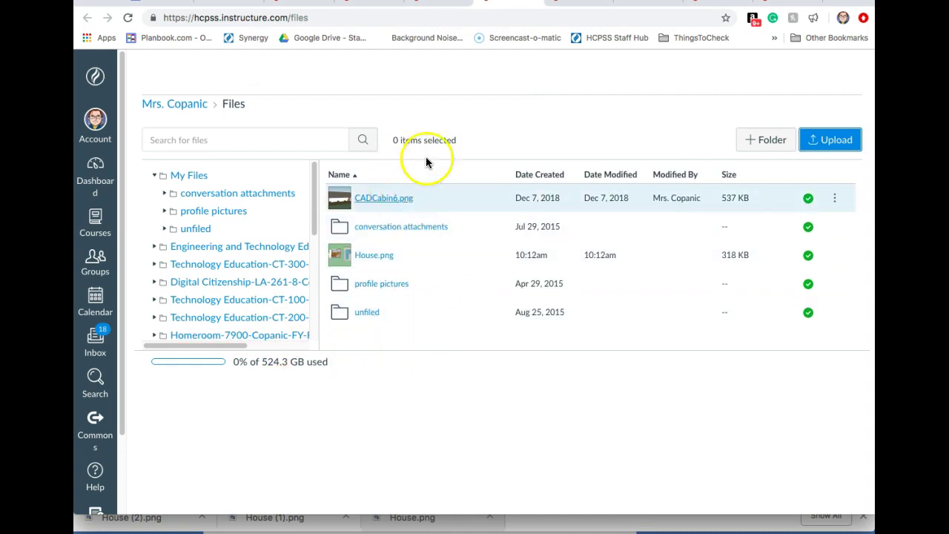
# Upload House (1).png to My Files and return to the discussion tab.
pyautogui.click(819, 138)
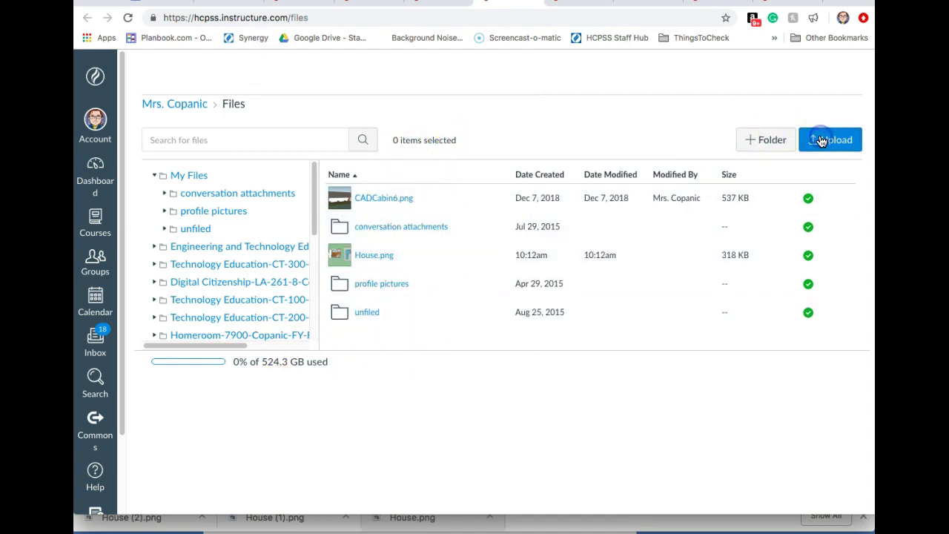
pyautogui.scroll(-5, 444, 140)
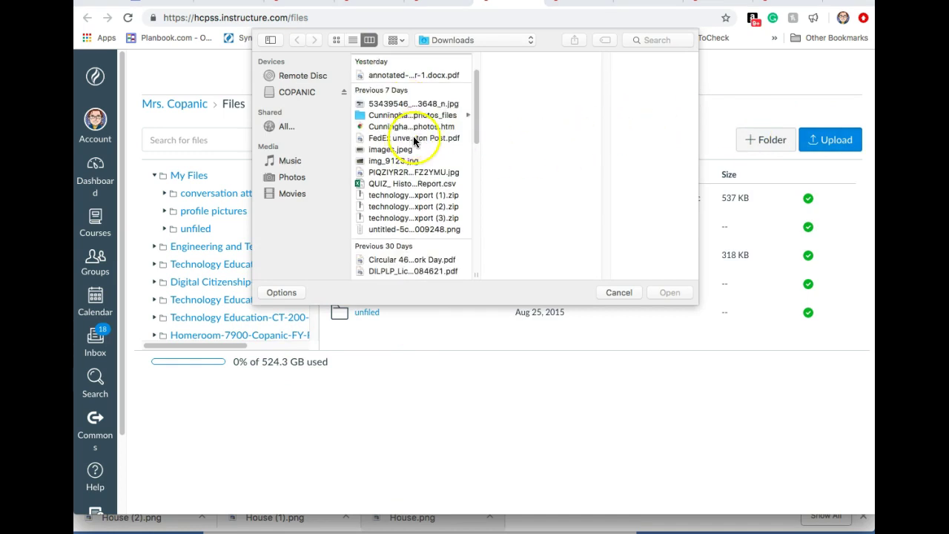
pyautogui.scroll(6, 438, 153)
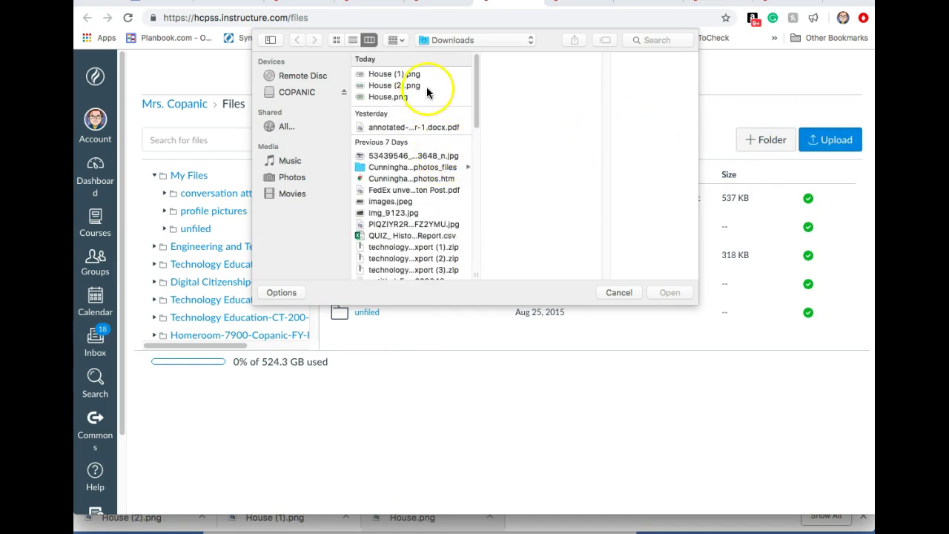
pyautogui.doubleClick(404, 75)
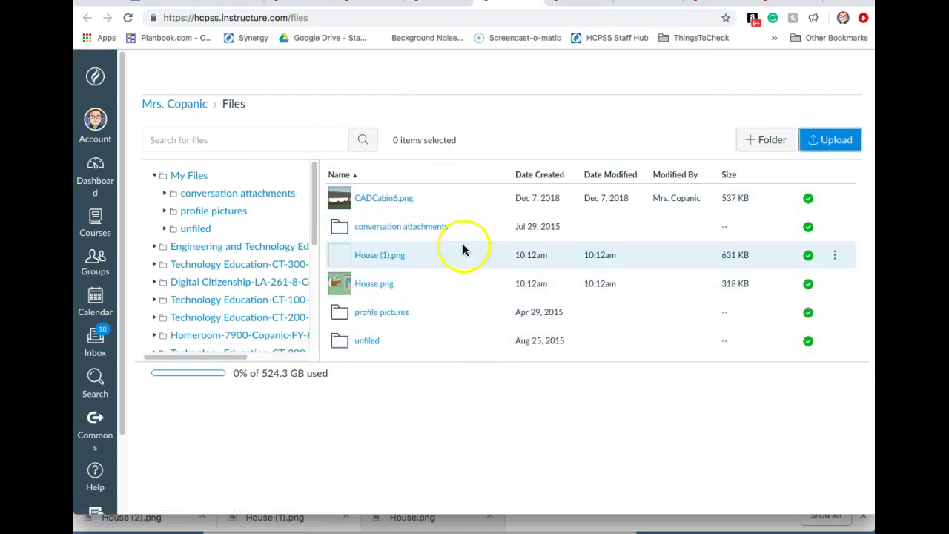
pyautogui.click(443, 6)
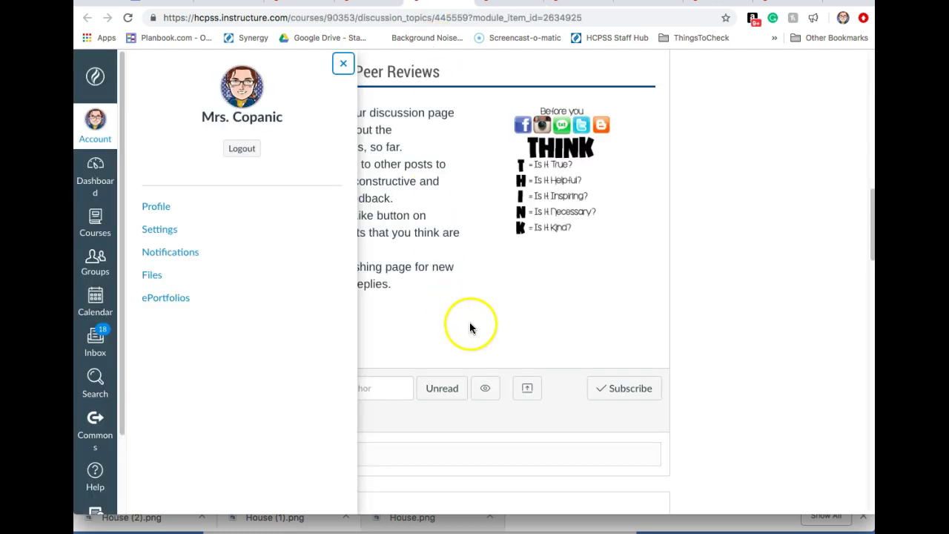
# Close the Account tray and open a blank Reply editor below the discussion prompt.
pyautogui.click(470, 325)
pyautogui.scroll(3, 366, 184)
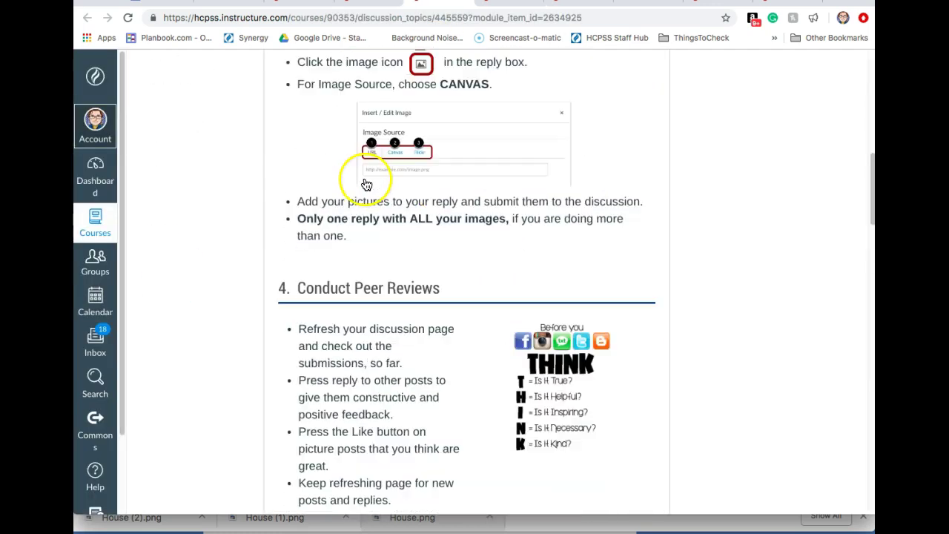
pyautogui.scroll(1, 367, 178)
pyautogui.scroll(-5, 371, 182)
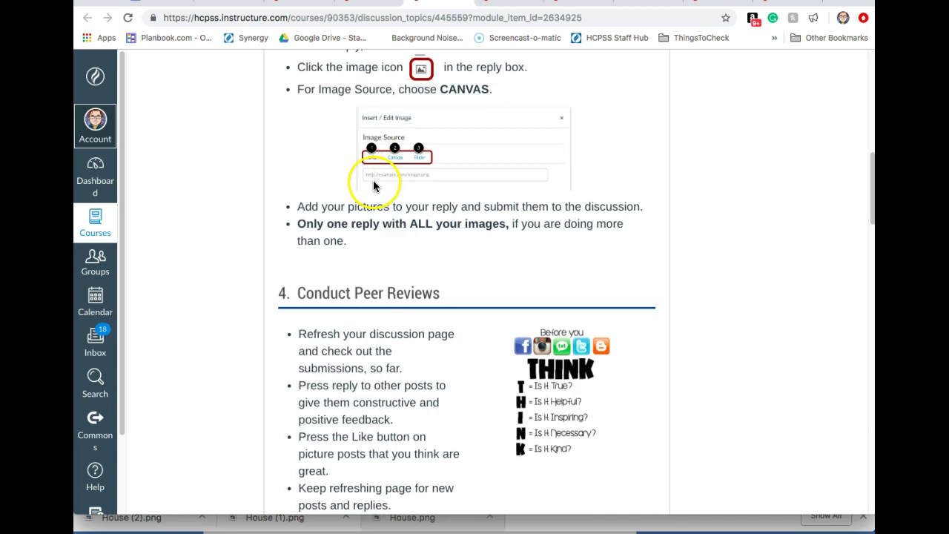
pyautogui.click(305, 368)
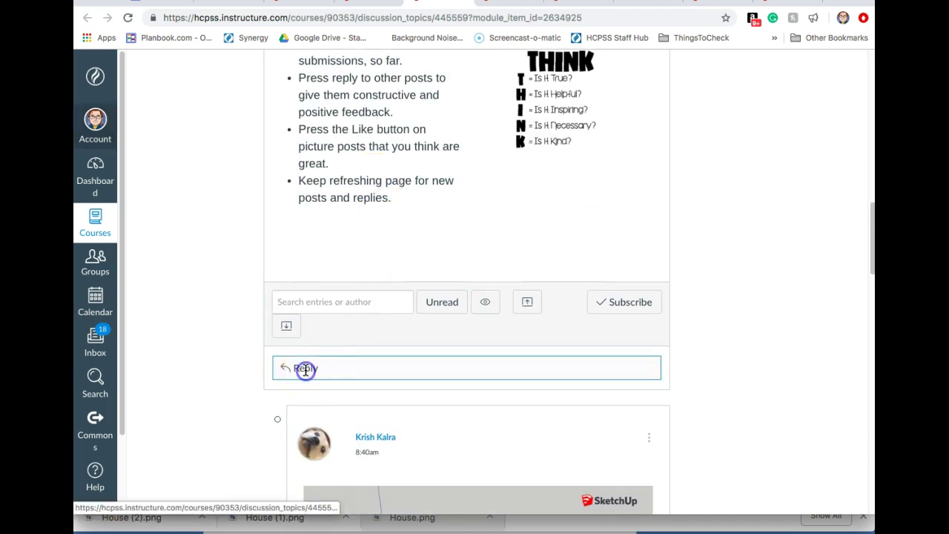
pyautogui.click(302, 368)
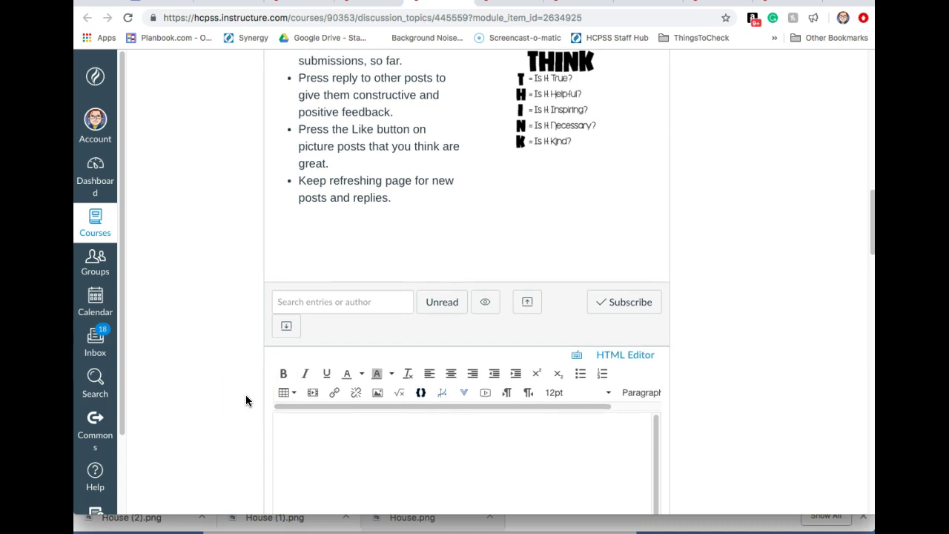
pyautogui.scroll(-3, 760, 476)
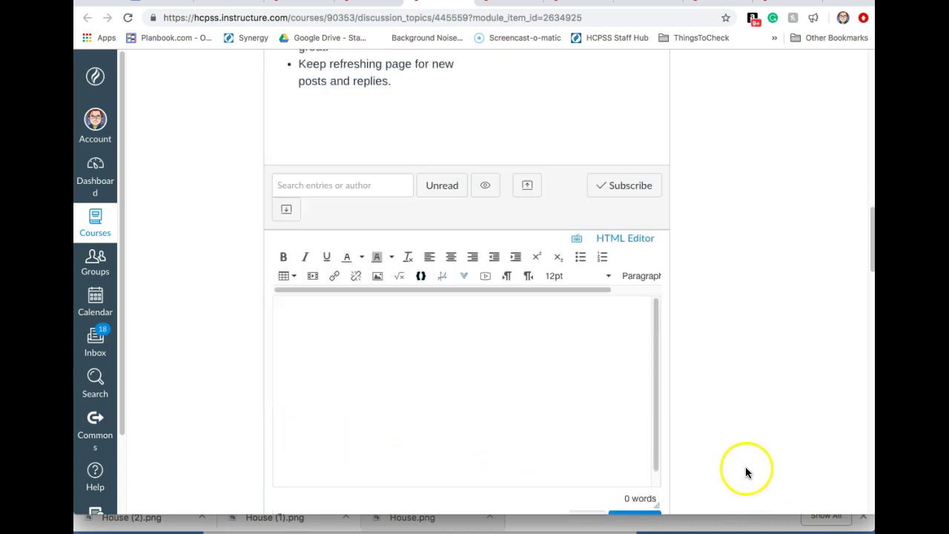
# Embed House.png from Canvas My files into the reply.
pyautogui.click(380, 281)
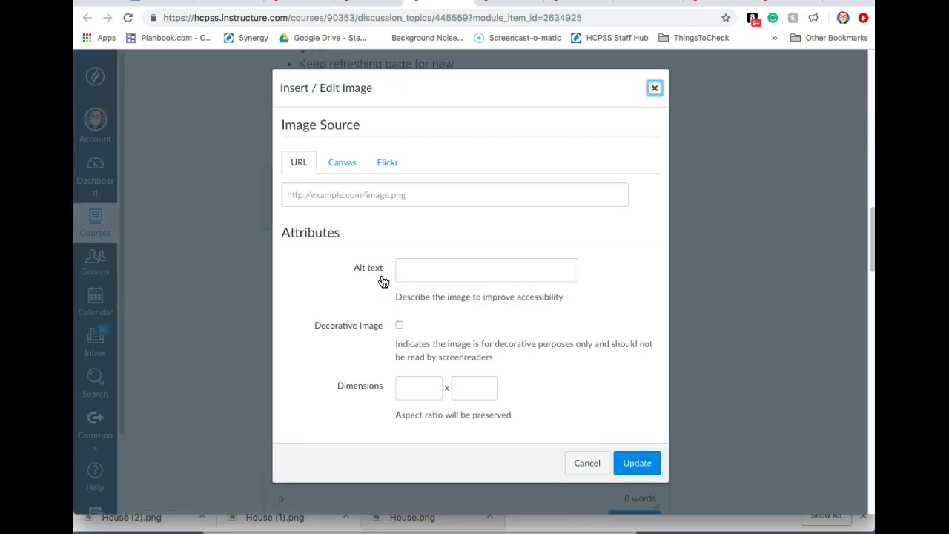
pyautogui.click(379, 268)
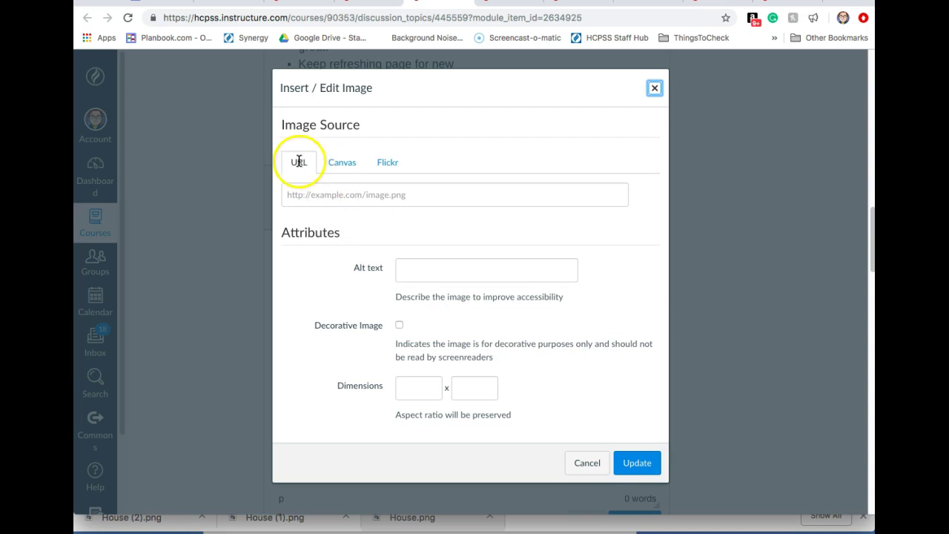
pyautogui.click(344, 163)
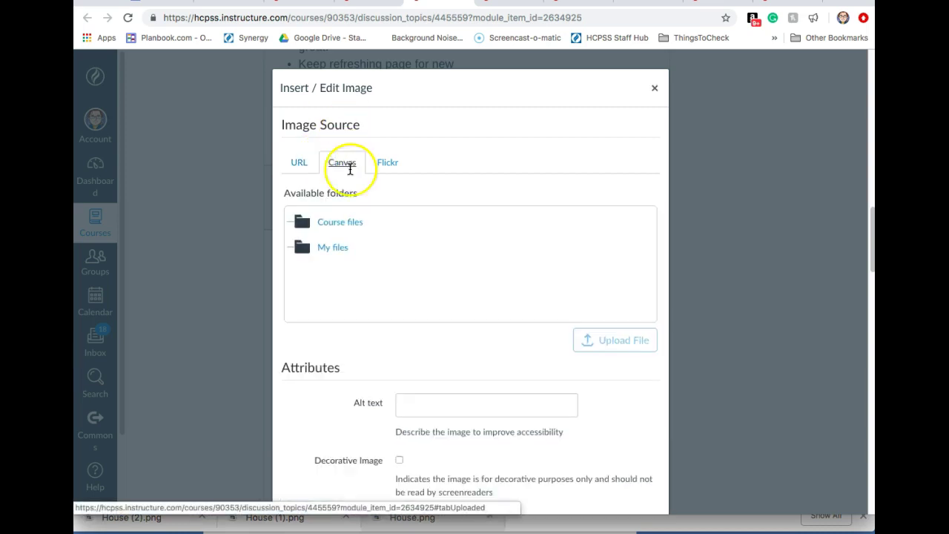
pyautogui.click(338, 248)
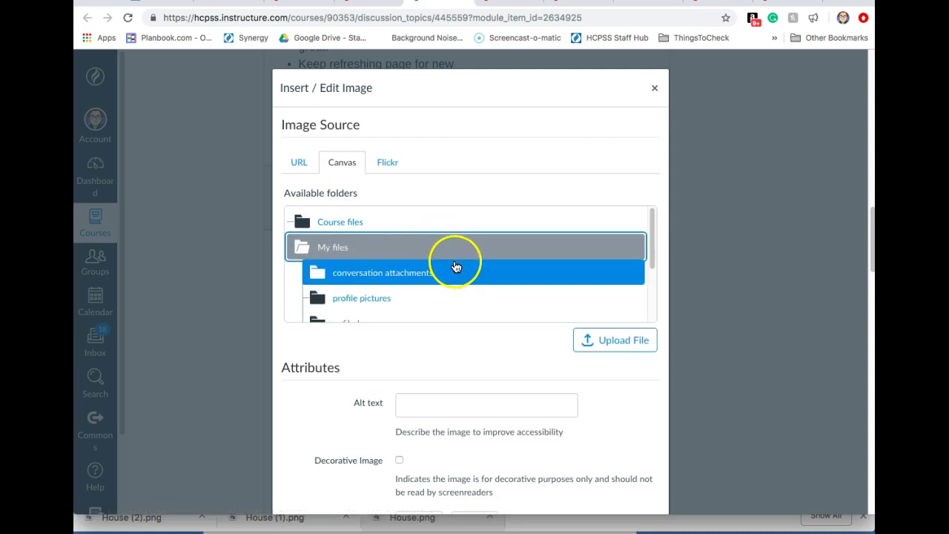
pyautogui.scroll(-1, 455, 261)
pyautogui.moveTo(652, 225); pyautogui.dragTo(657, 281)
pyautogui.click(372, 297)
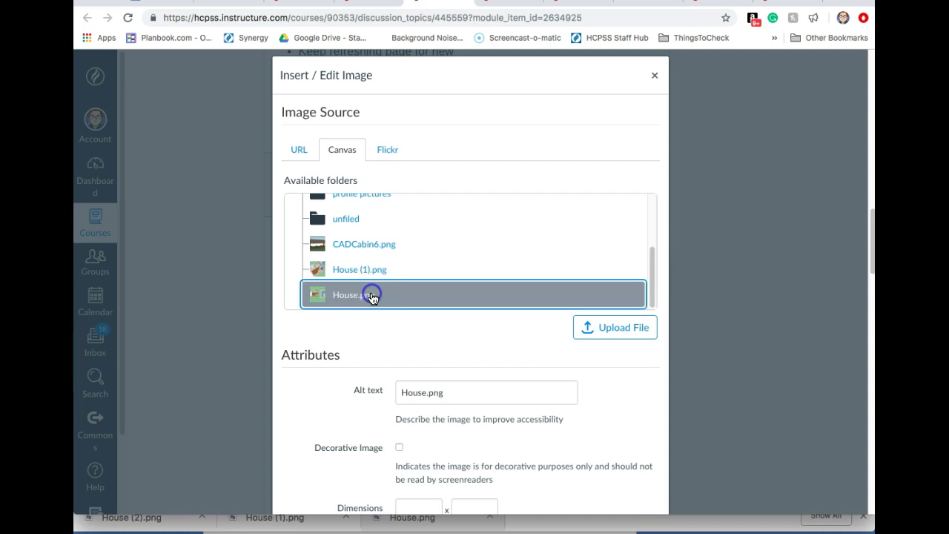
pyautogui.click(612, 338)
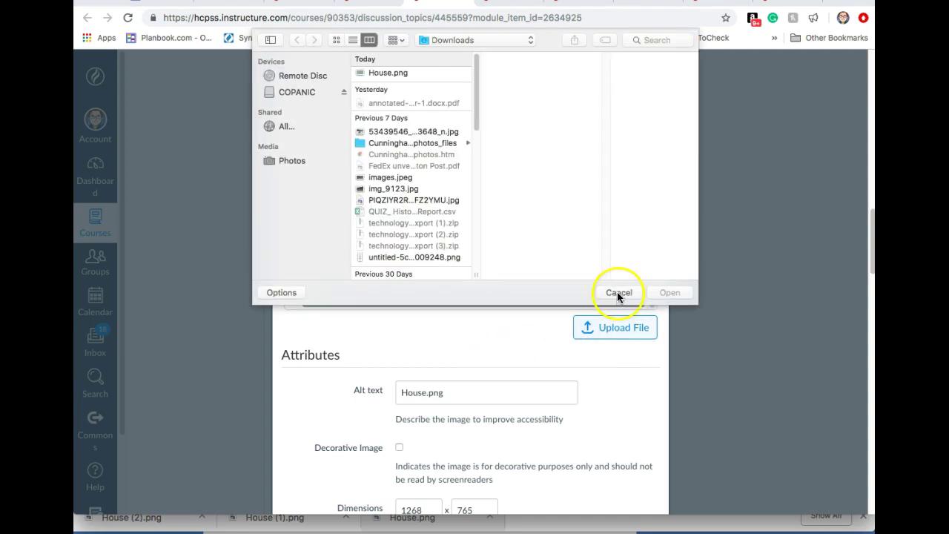
pyautogui.click(619, 293)
pyautogui.scroll(-3, 544, 372)
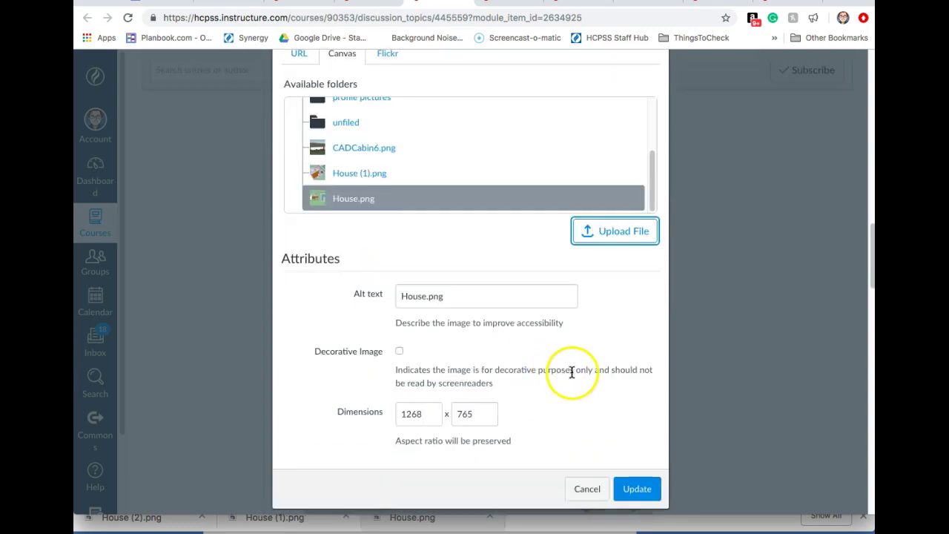
pyautogui.scroll(-1, 571, 372)
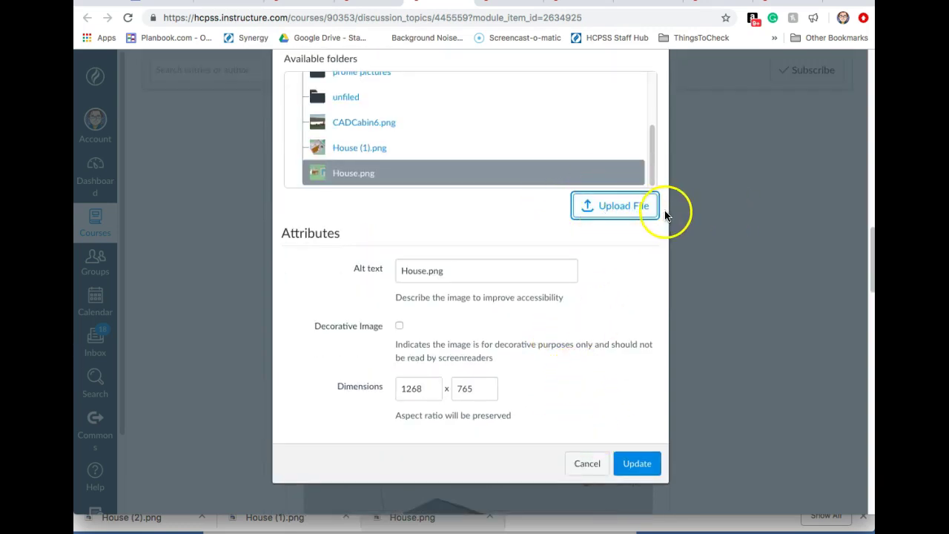
pyautogui.click(637, 465)
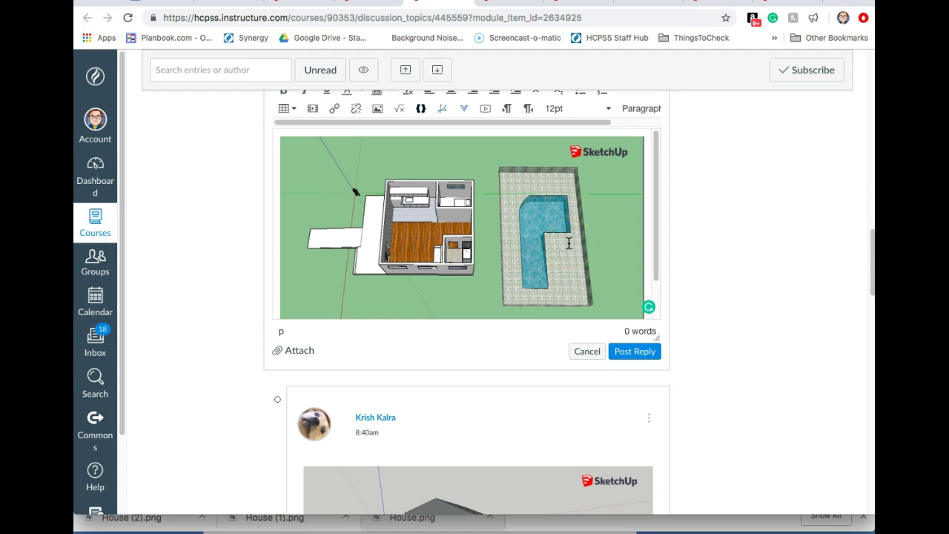
# Embed House (1).png from Canvas My files below the House.png image.
pyautogui.scroll(-2, 569, 243)
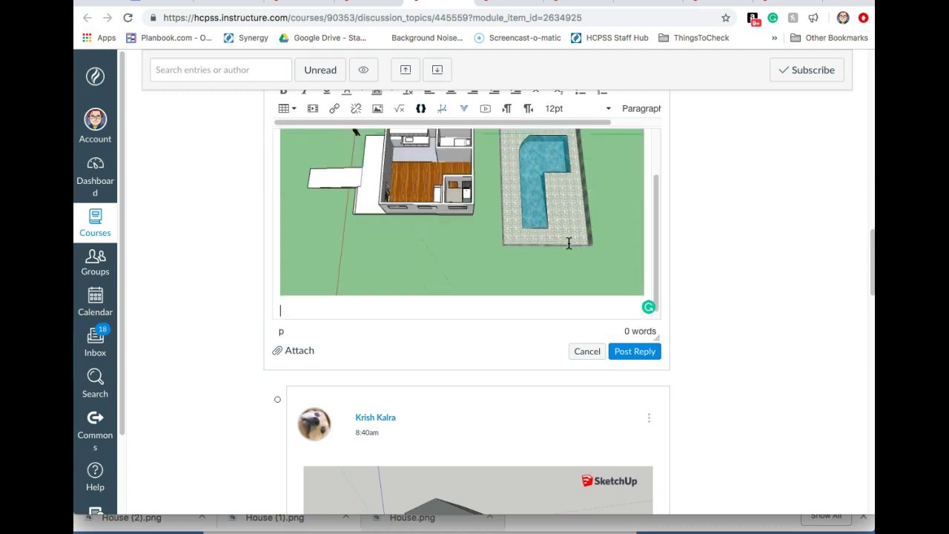
pyautogui.click(377, 108)
pyautogui.click(343, 170)
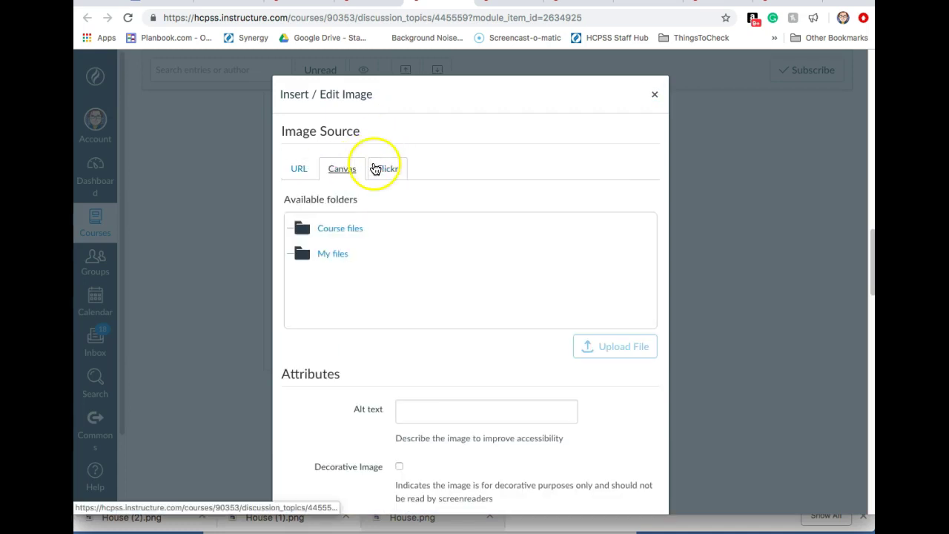
pyautogui.click(335, 251)
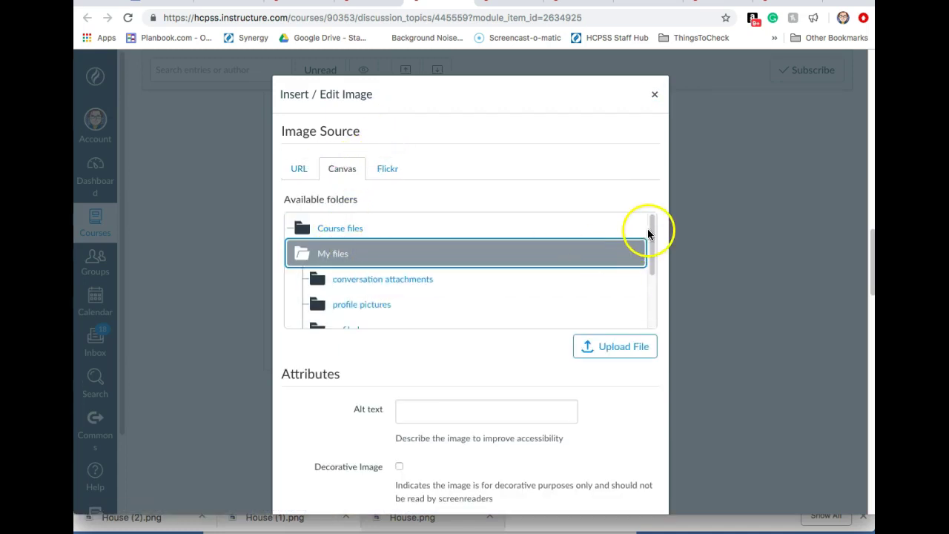
pyautogui.moveTo(650, 227); pyautogui.dragTo(663, 298)
pyautogui.click(383, 284)
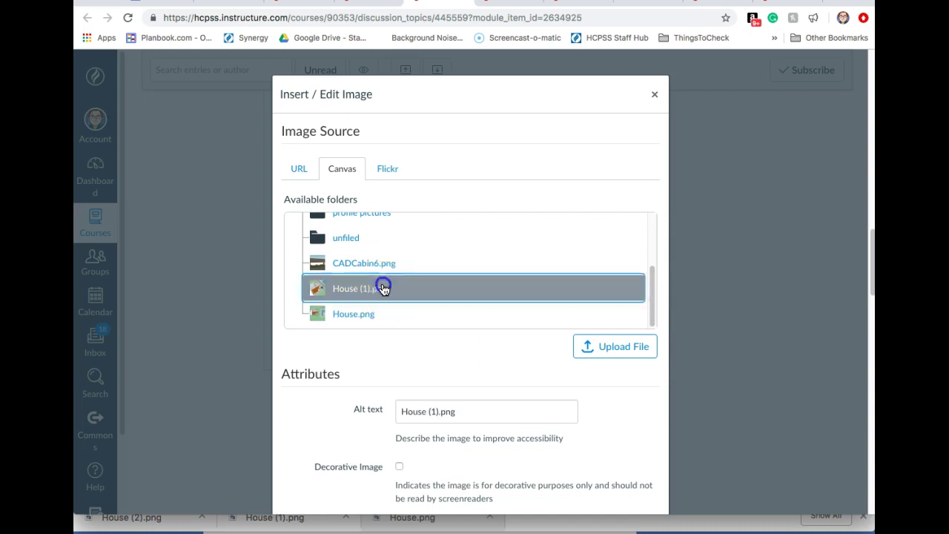
pyautogui.scroll(-5, 647, 432)
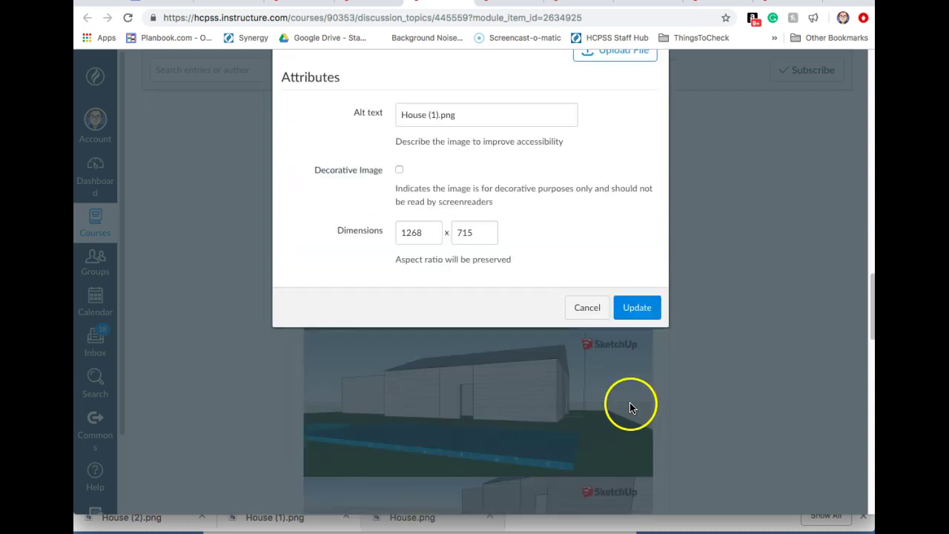
pyautogui.click(640, 307)
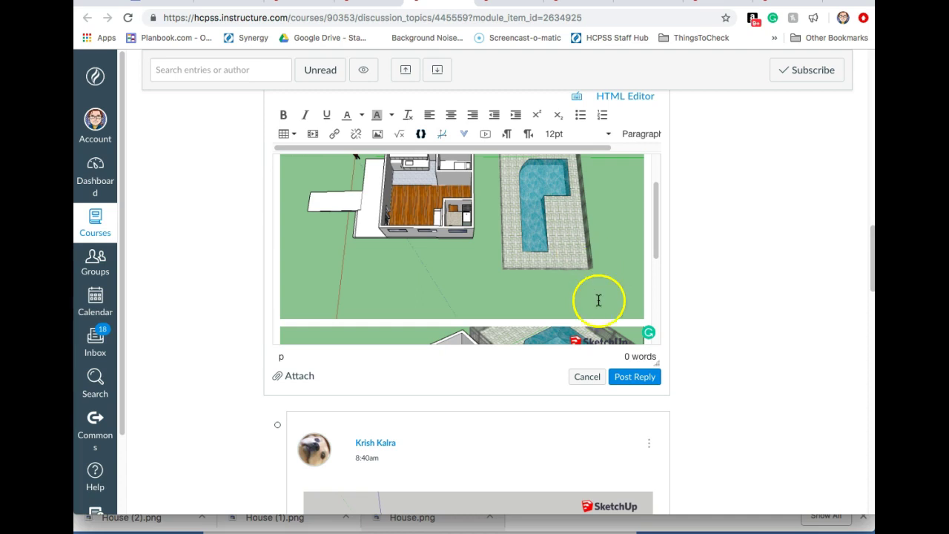
# Post the discussion reply with the embedded House.png and House (1).png images.
pyautogui.click(653, 386)
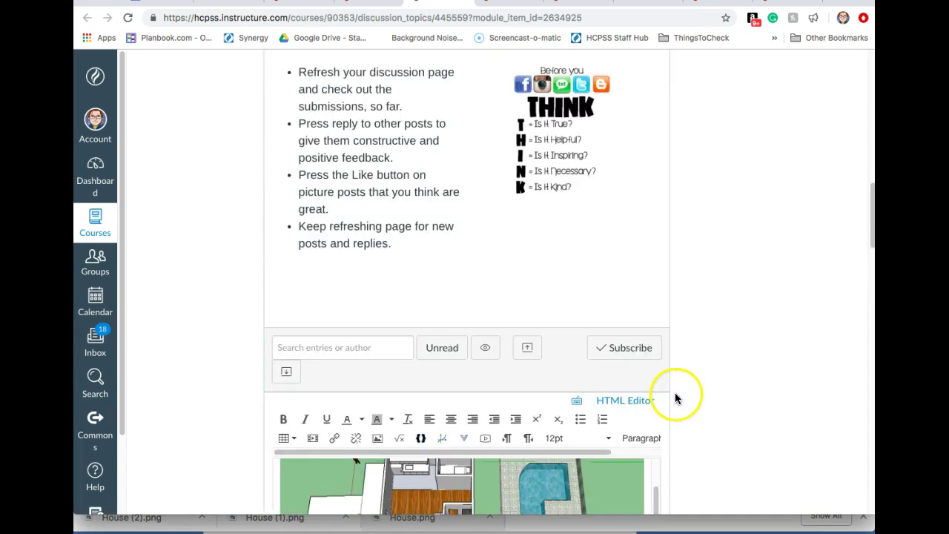